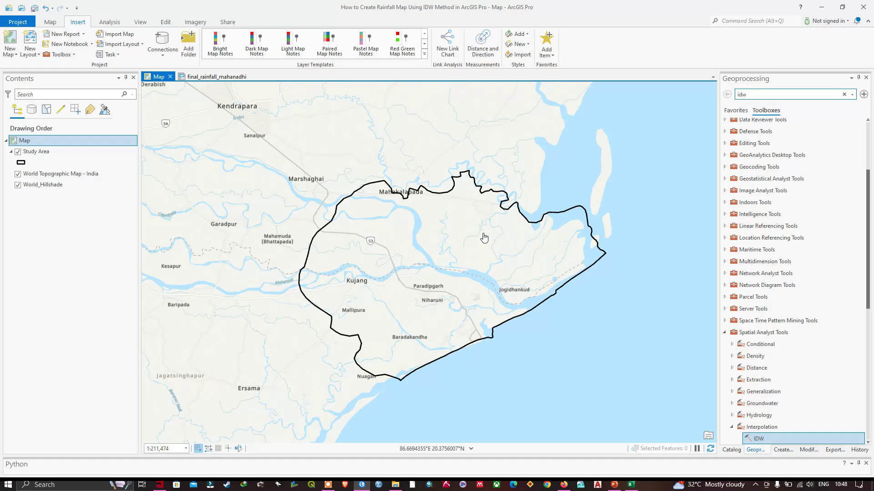
# Bring the Rainfall data mahanadi Excel workbook to the front
pyautogui.click(633, 485)
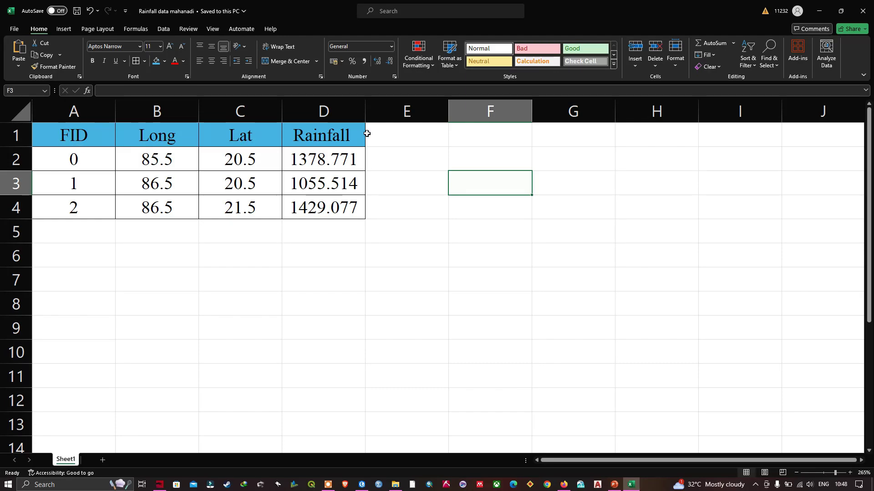
# Open Excel's Save As page for the Rainfall data mahanadi workbook in the Rainfall_mahanadi folder
pyautogui.click(362, 485)
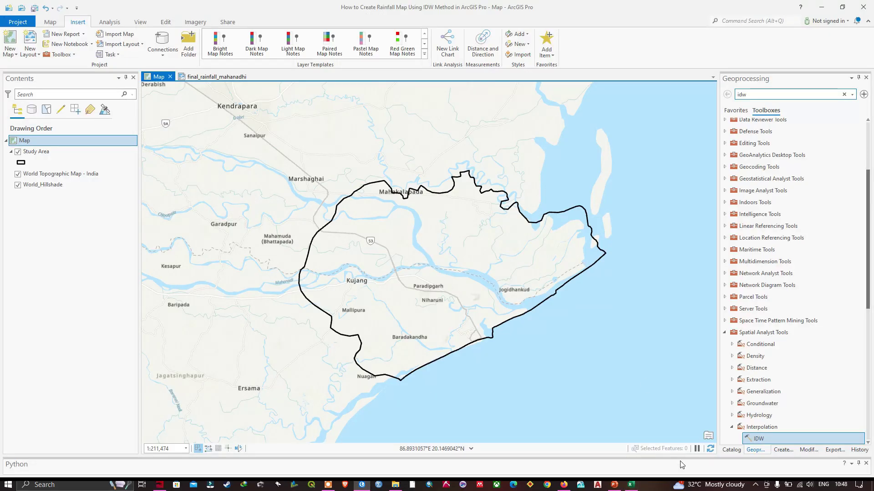
pyautogui.click(630, 485)
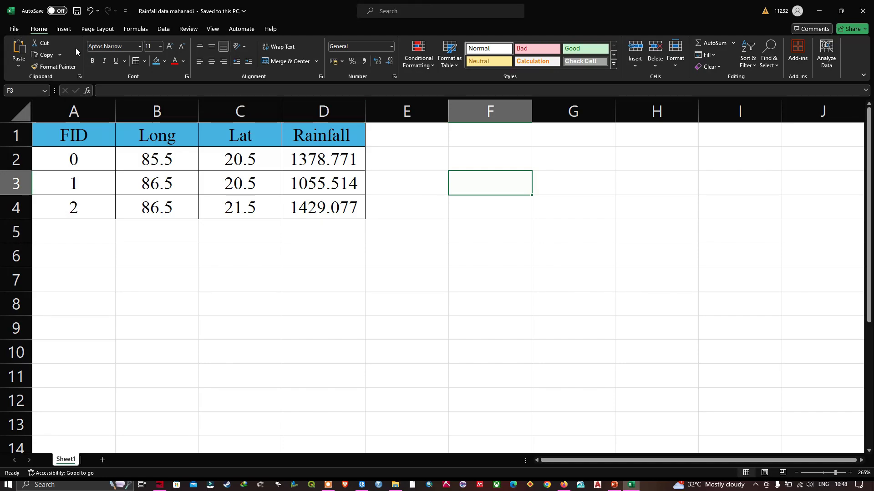
pyautogui.click(15, 31)
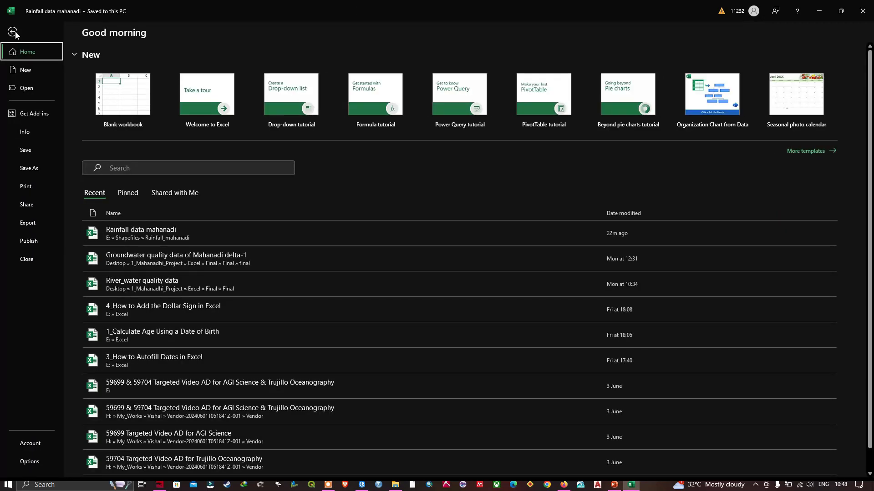
pyautogui.click(12, 31)
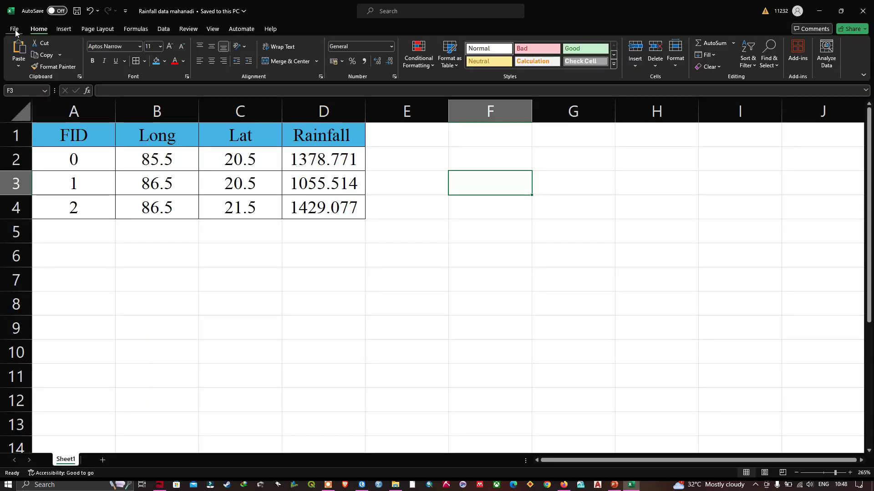
pyautogui.click(15, 31)
pyautogui.click(29, 170)
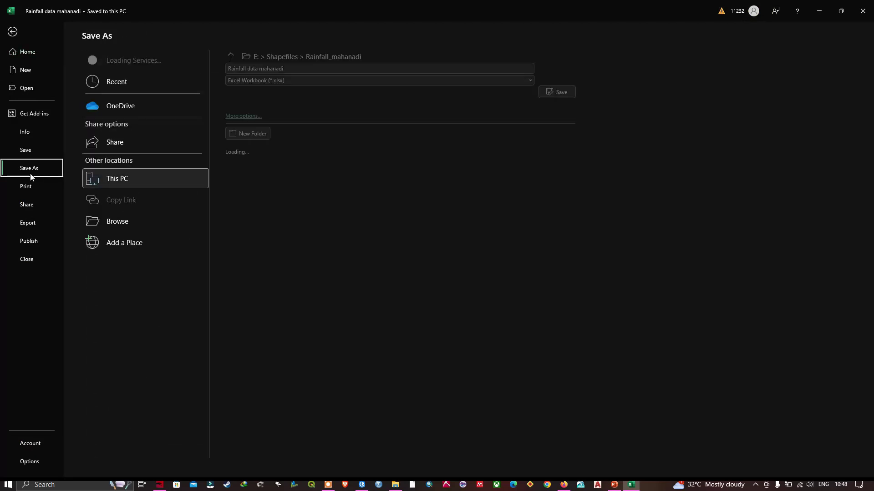
# Save the sheet as CSV (Comma delimited) named 'CSV Rainfall data mahanadi'
pyautogui.click(138, 224)
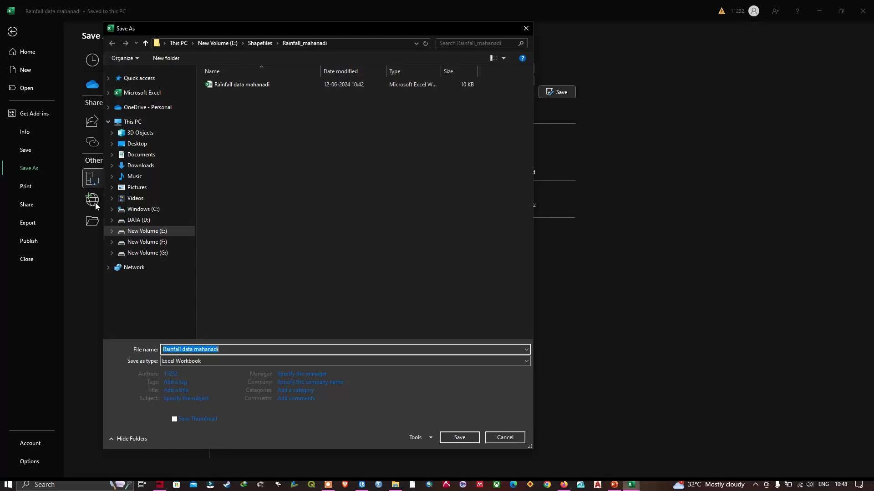
pyautogui.click(172, 361)
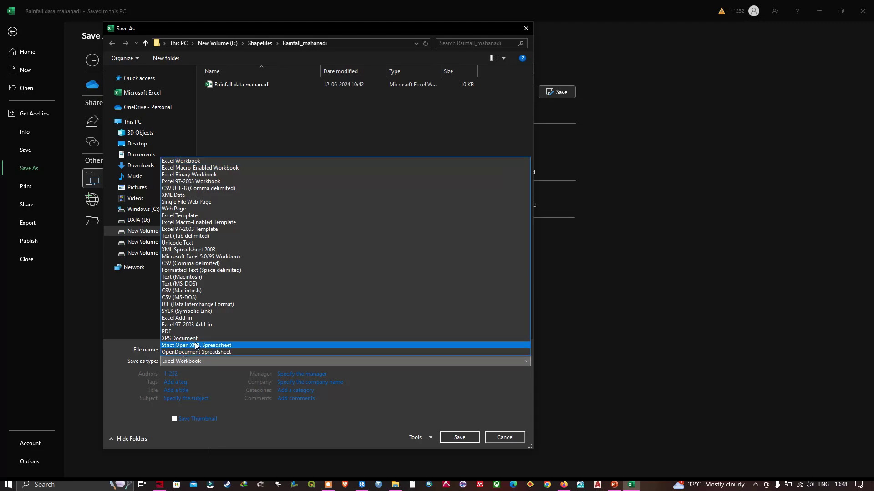
pyautogui.click(175, 263)
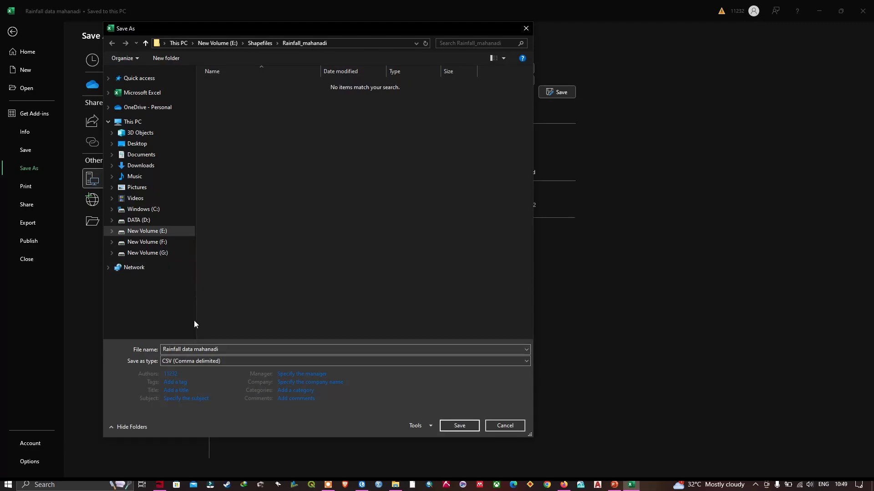
pyautogui.click(164, 351)
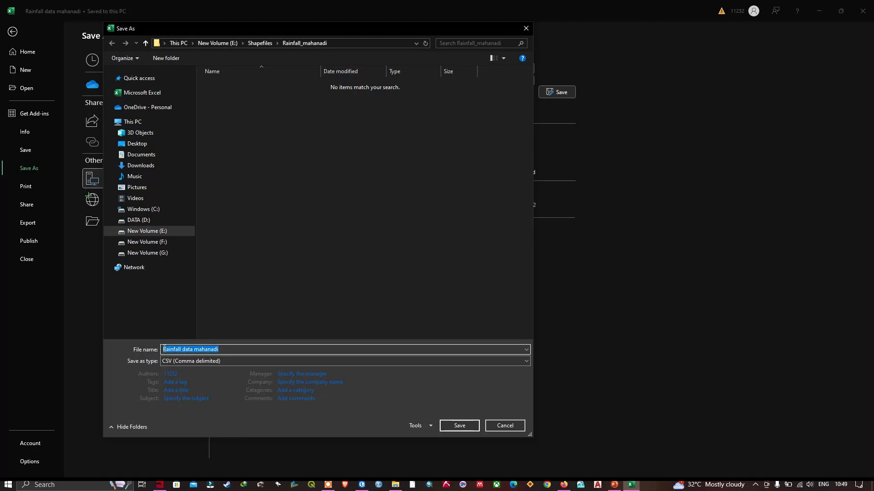
pyautogui.click(177, 351)
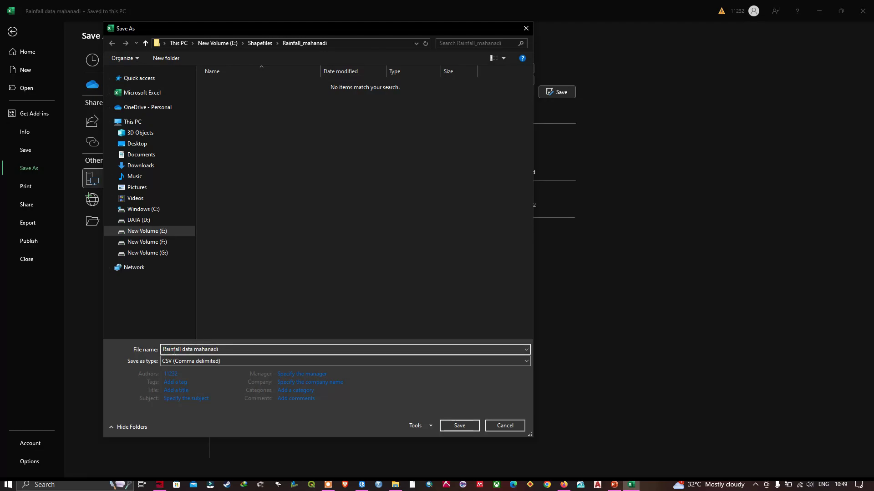
pyautogui.write('CSV')
pyautogui.click(468, 427)
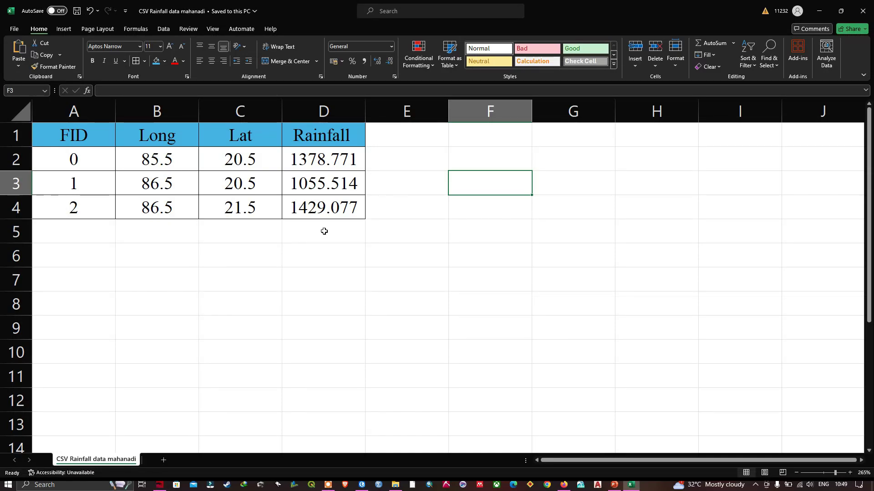
# Open the XY Table To Point tool from the Map tab's Add Data > XY Point Data
pyautogui.click(364, 484)
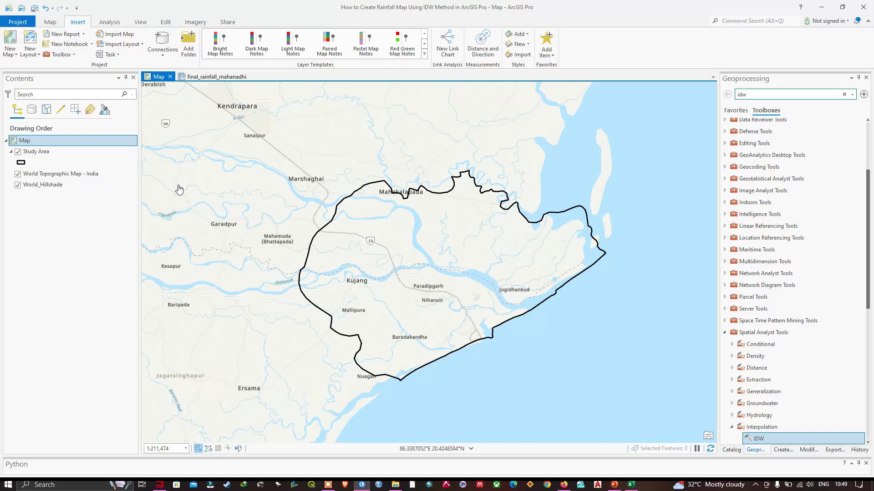
pyautogui.click(51, 22)
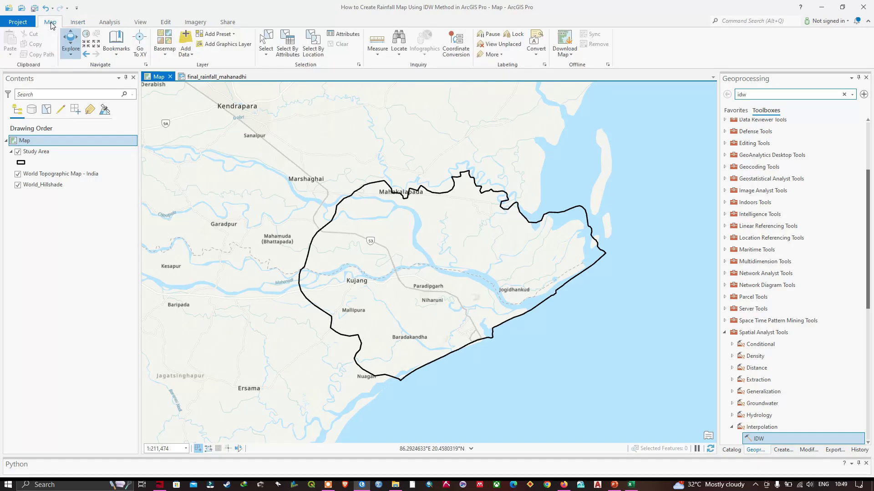
pyautogui.click(190, 55)
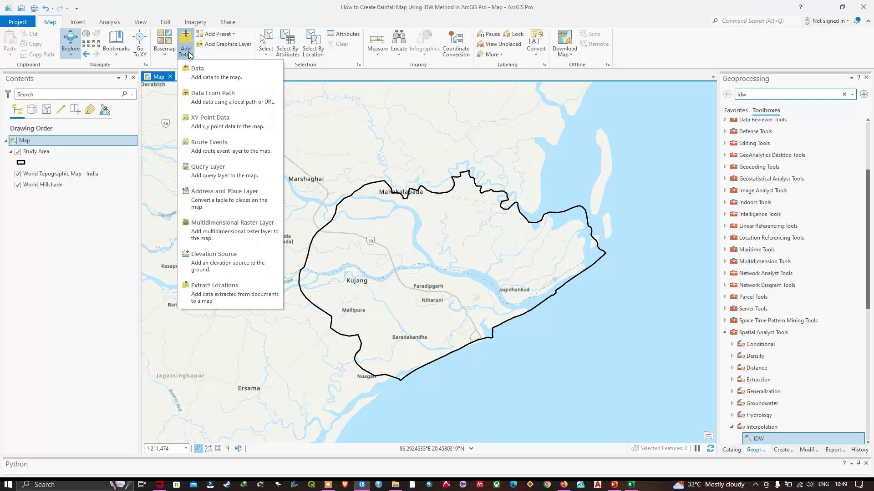
pyautogui.click(208, 127)
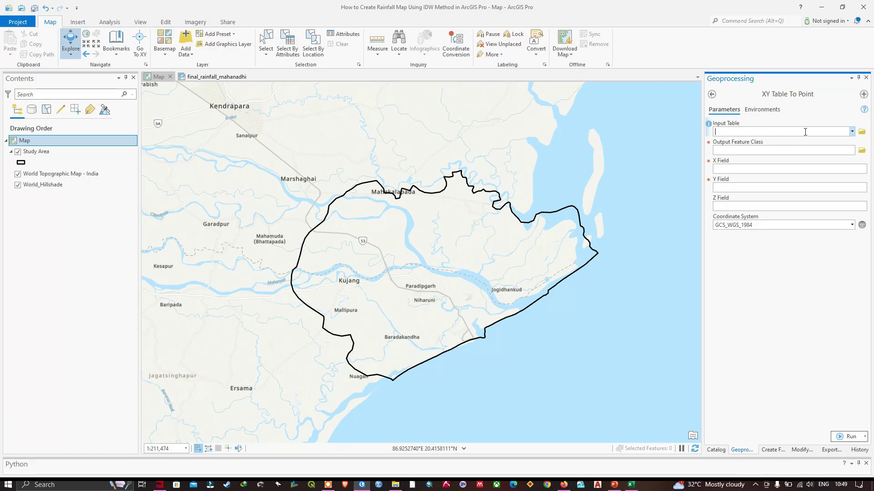
# Browse to and select CSV Rainfall data mahanadi.csv as the input table
pyautogui.click(861, 135)
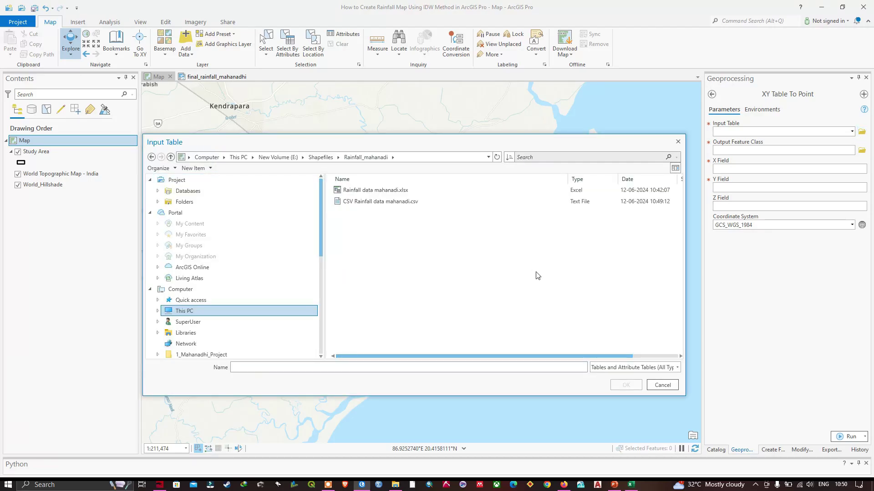
pyautogui.click(381, 204)
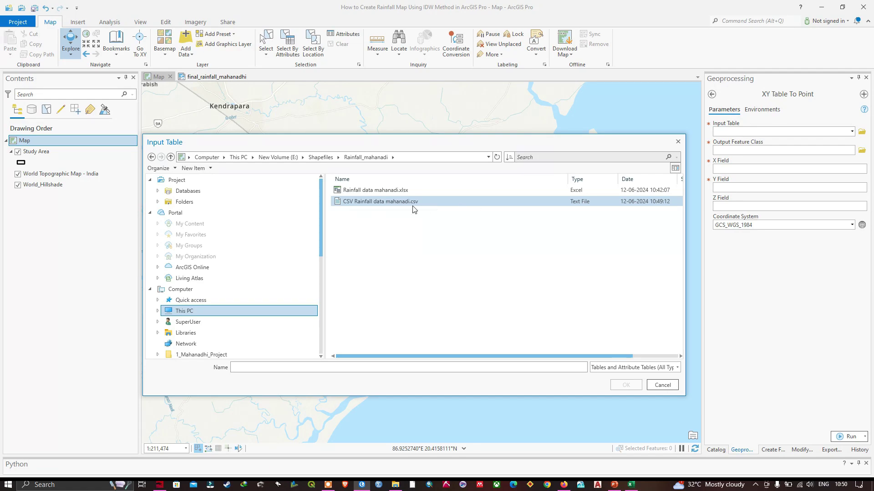
pyautogui.click(377, 203)
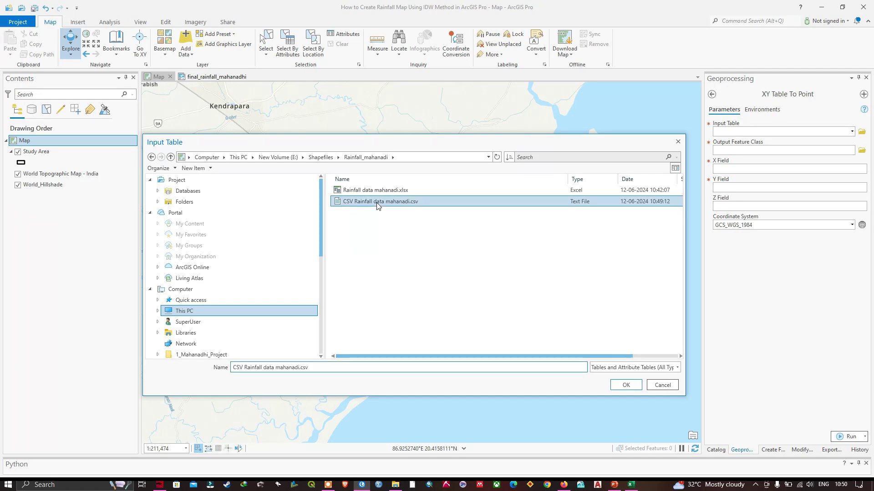
pyautogui.click(625, 386)
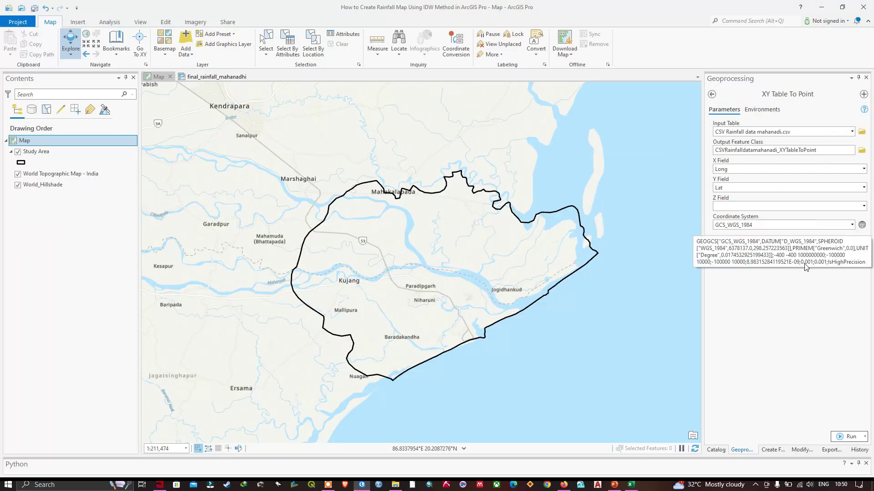
# Name the output Rainfall_XYTableToPoint, set X Field Long and Y Field Lat, and keep GCS_WGS_1984
pyautogui.click(819, 150)
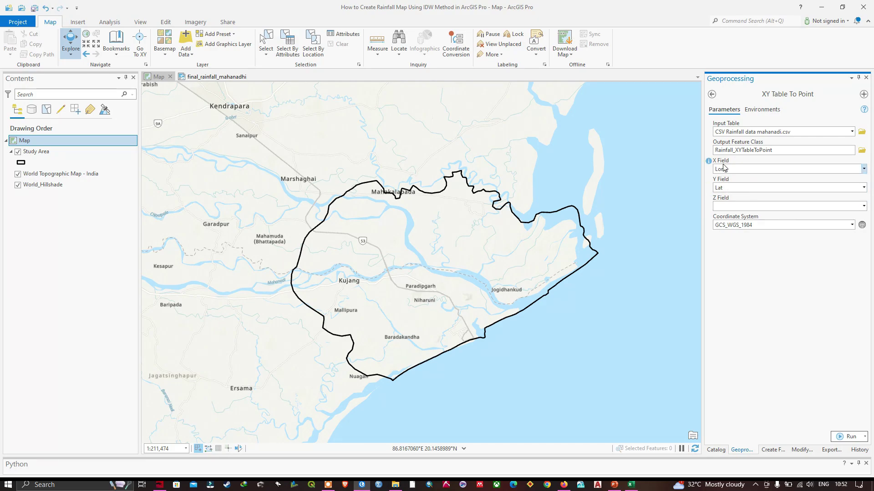
pyautogui.click(863, 170)
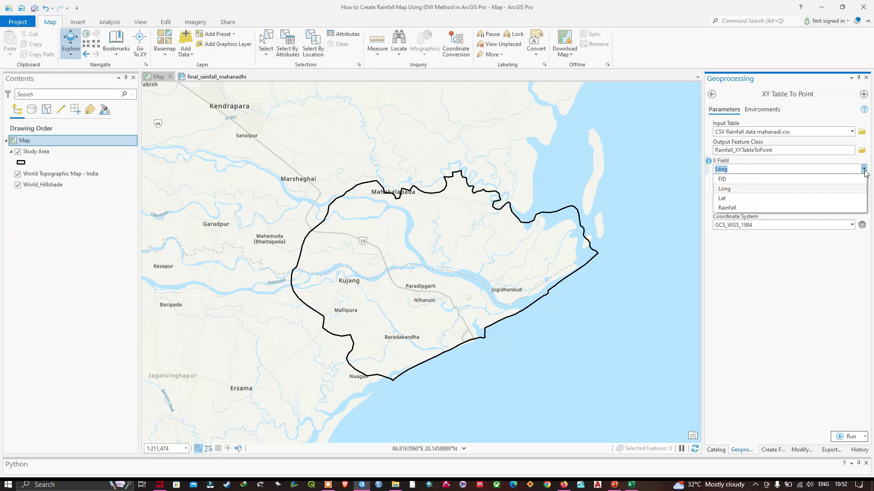
pyautogui.click(775, 190)
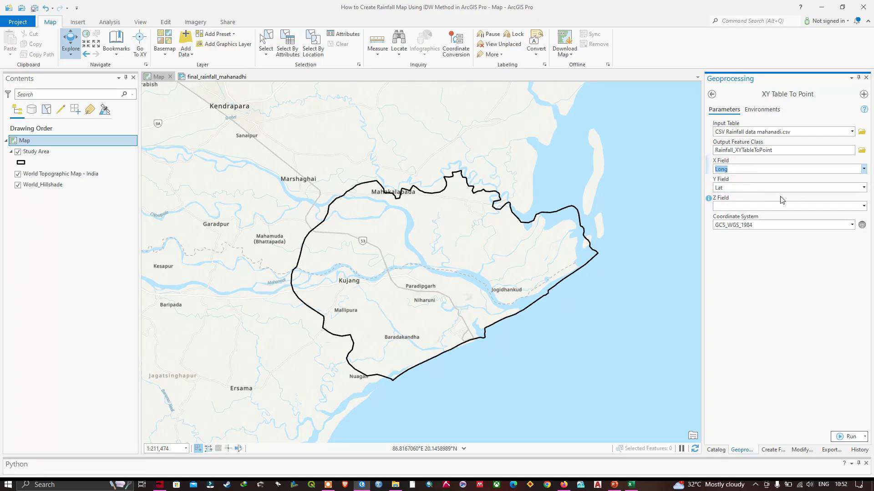
pyautogui.click(863, 187)
pyautogui.click(725, 218)
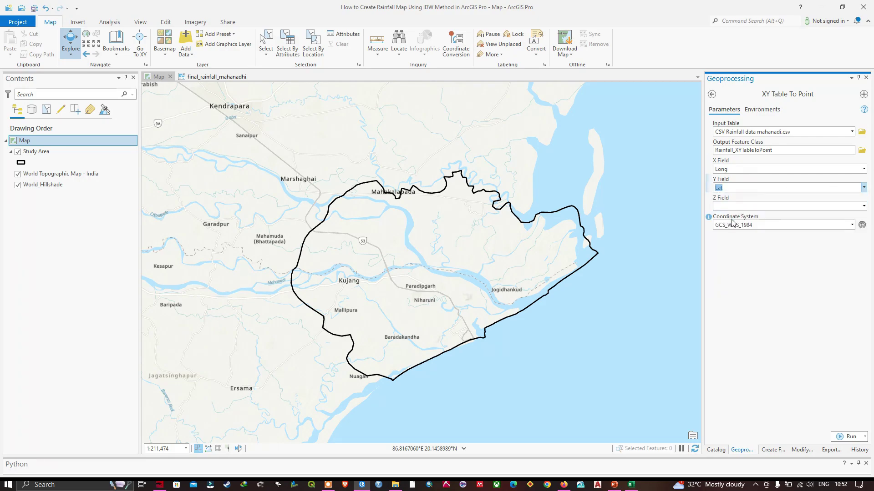
pyautogui.click(852, 226)
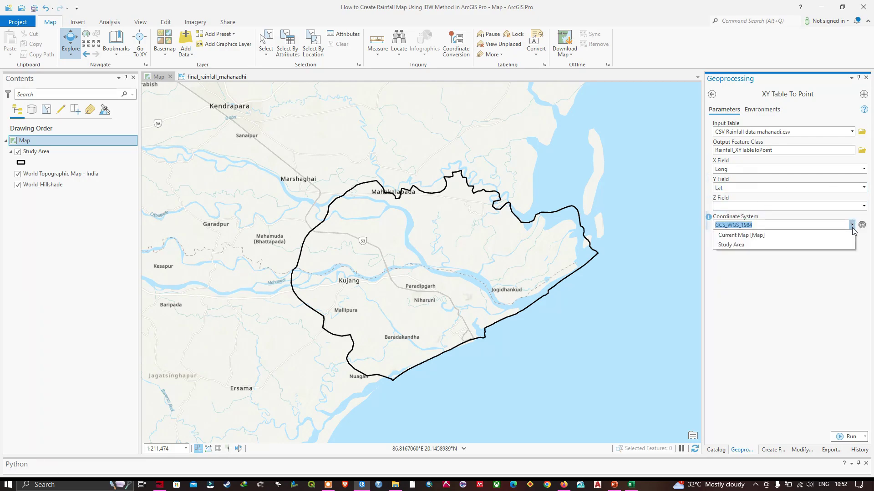
pyautogui.click(737, 247)
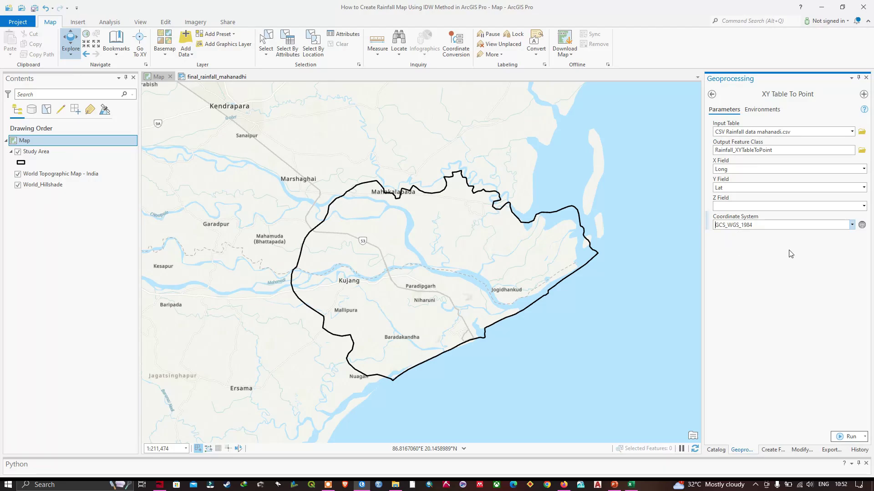
# Run XY Table To Point to plot the three rainfall points
pyautogui.click(846, 437)
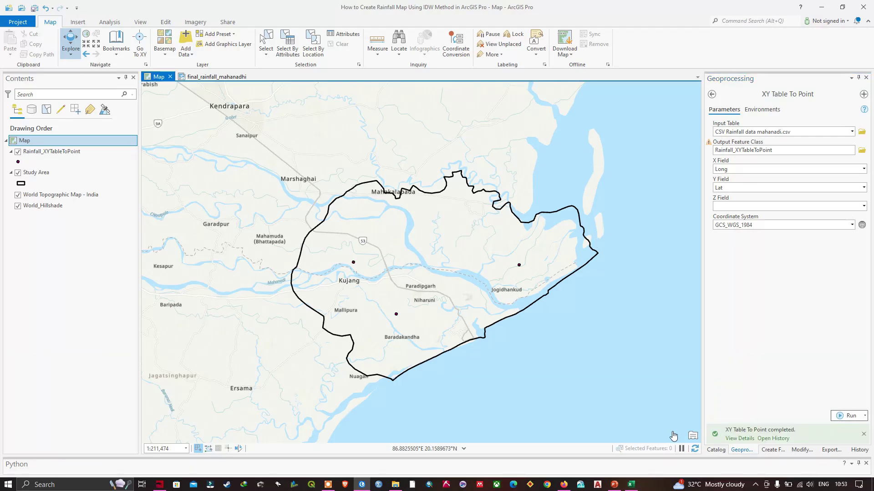
pyautogui.moveTo(784, 438)
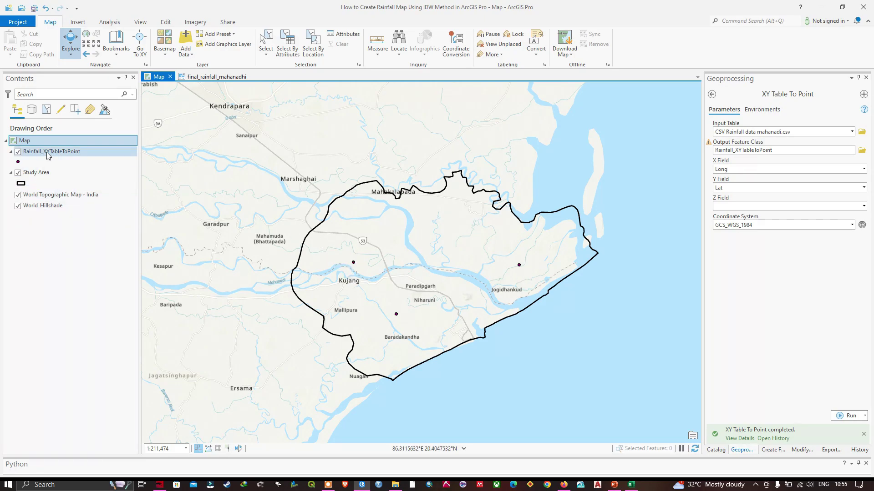
# Check the three points' Long, Lat and Rainfall values in the Rainfall_XYTableToPoint attribute table
pyautogui.rightClick(34, 149)
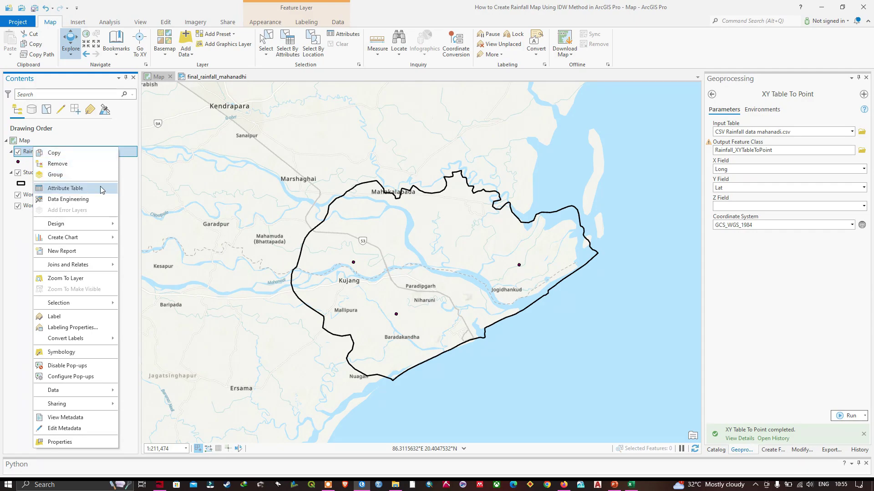
pyautogui.click(102, 189)
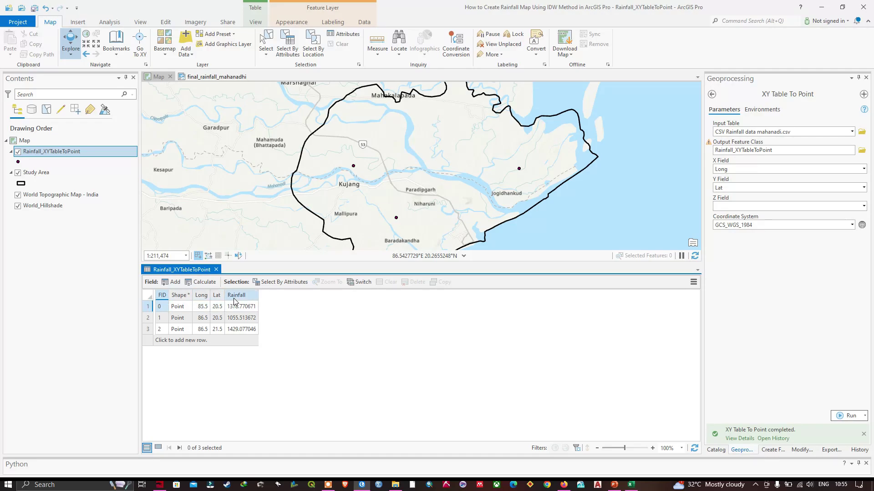
pyautogui.click(216, 269)
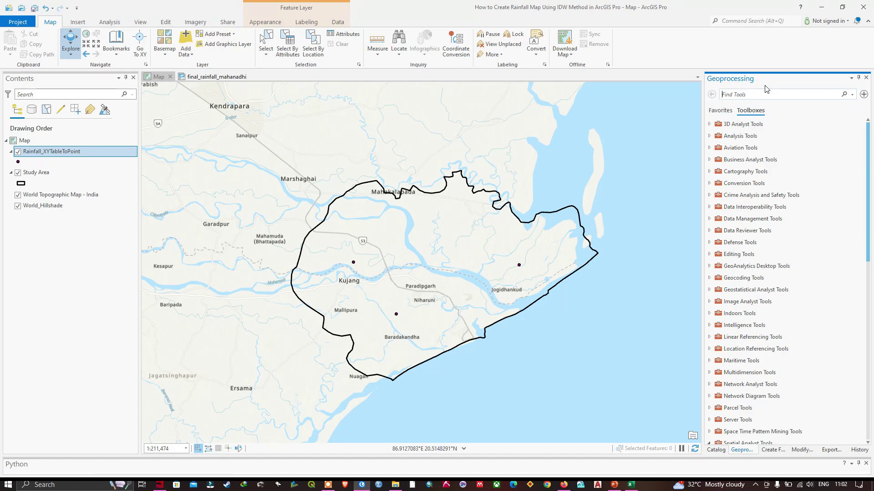
pyautogui.click(111, 23)
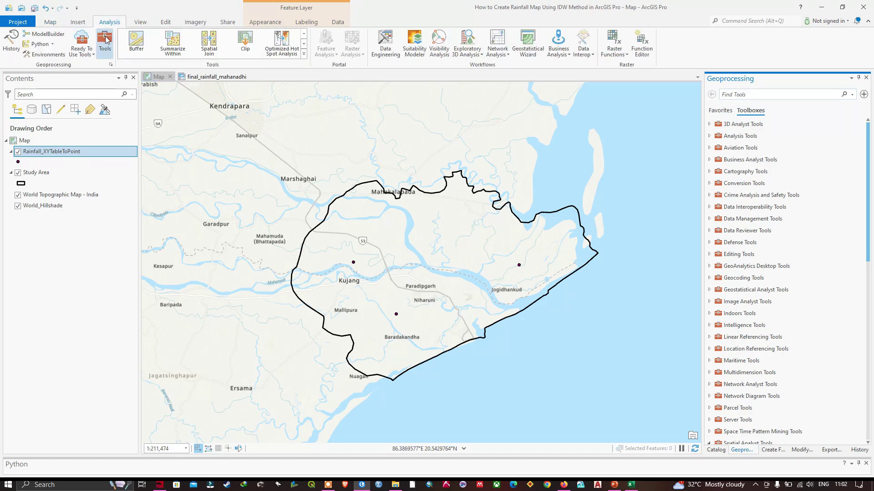
# Open the IDW tool under Spatial Analyst Tools > Interpolation in the Toolboxes panel
pyautogui.click(106, 41)
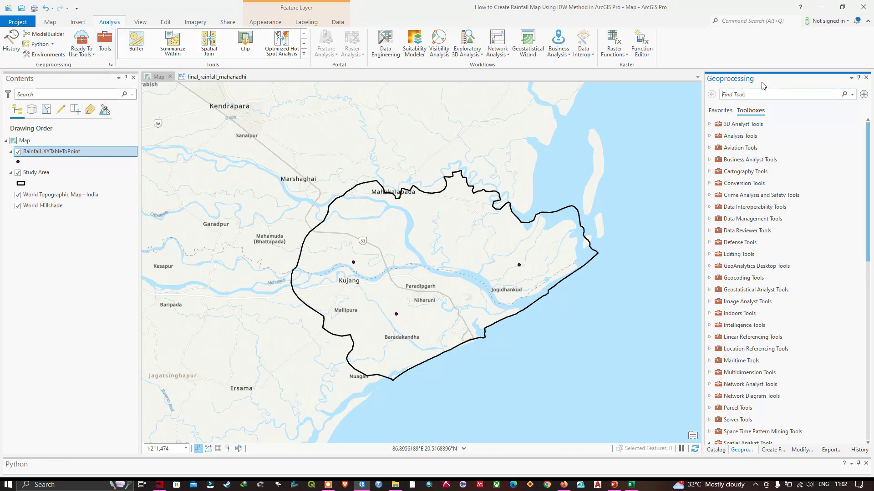
pyautogui.scroll(-3, 757, 250)
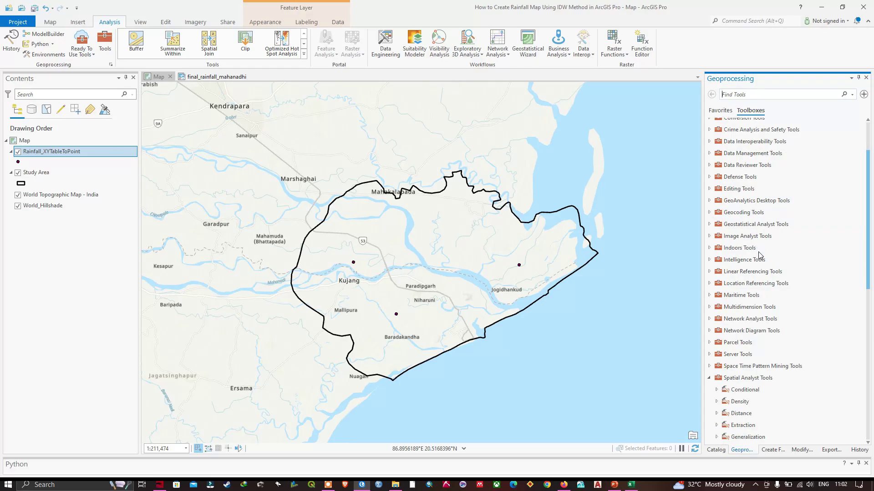
pyautogui.scroll(-1, 757, 273)
pyautogui.click(753, 359)
pyautogui.scroll(-3, 753, 363)
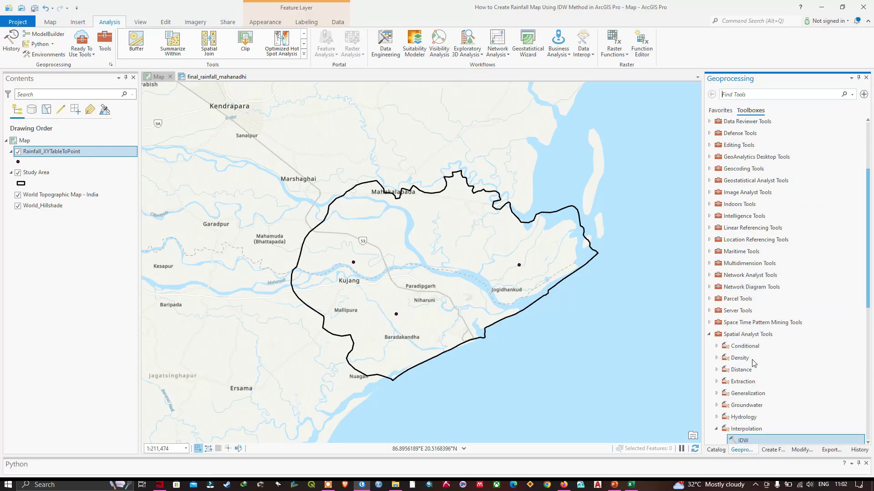
pyautogui.click(743, 359)
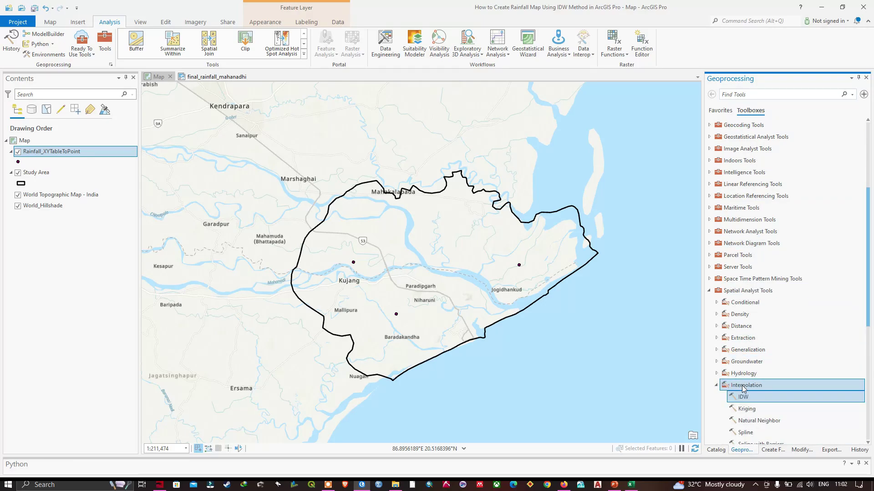
pyautogui.scroll(-2, 743, 388)
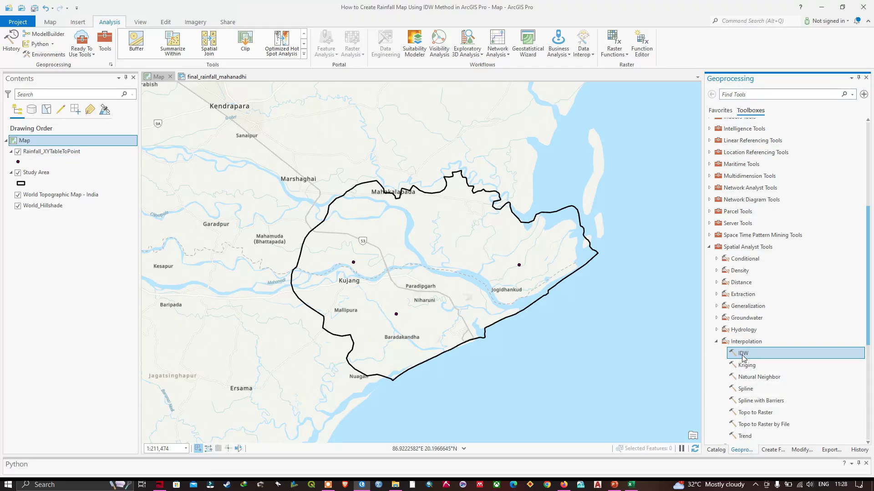
pyautogui.doubleClick(743, 354)
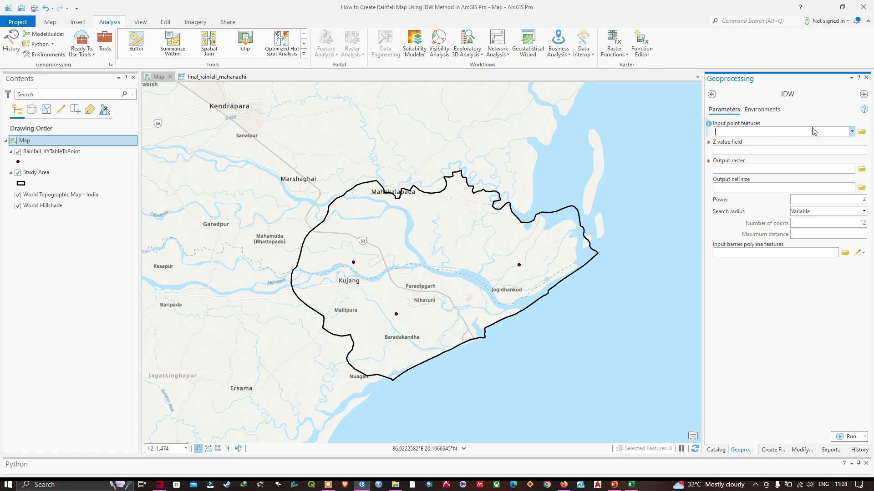
# Set IDW input points to Rainfall_XYTableToPoint and the Z value field to Rainfall
pyautogui.click(852, 131)
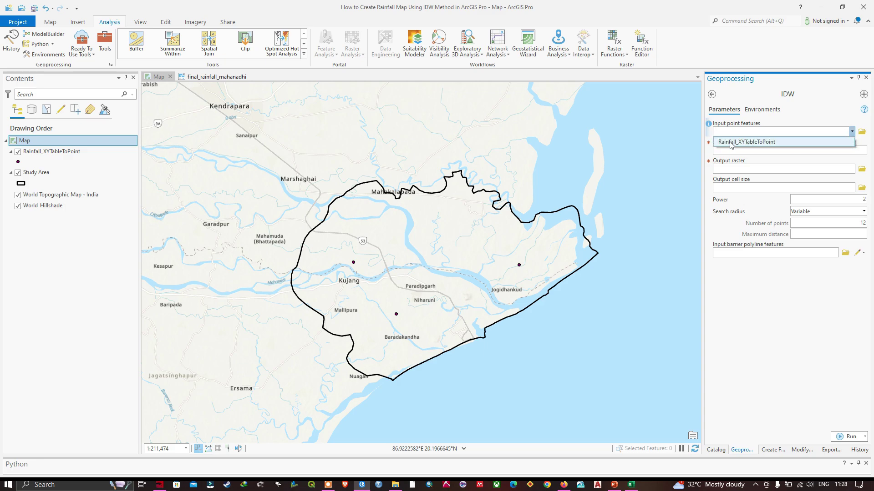
pyautogui.click(764, 142)
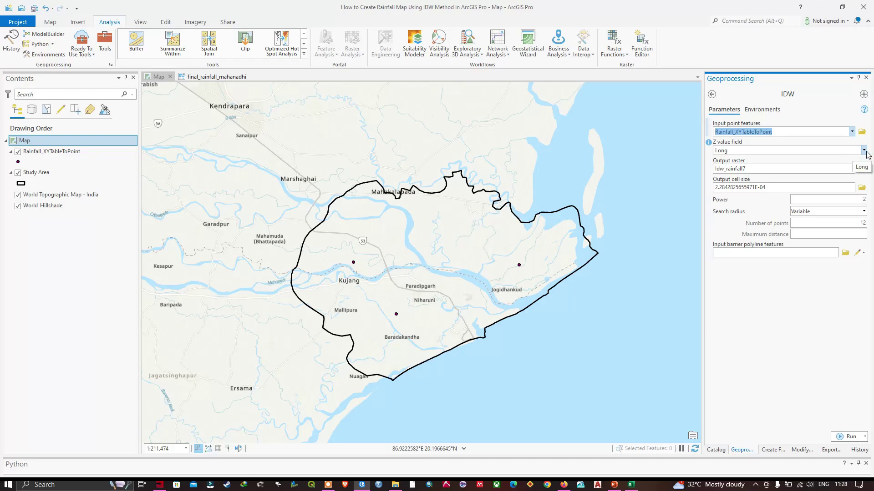
pyautogui.click(864, 151)
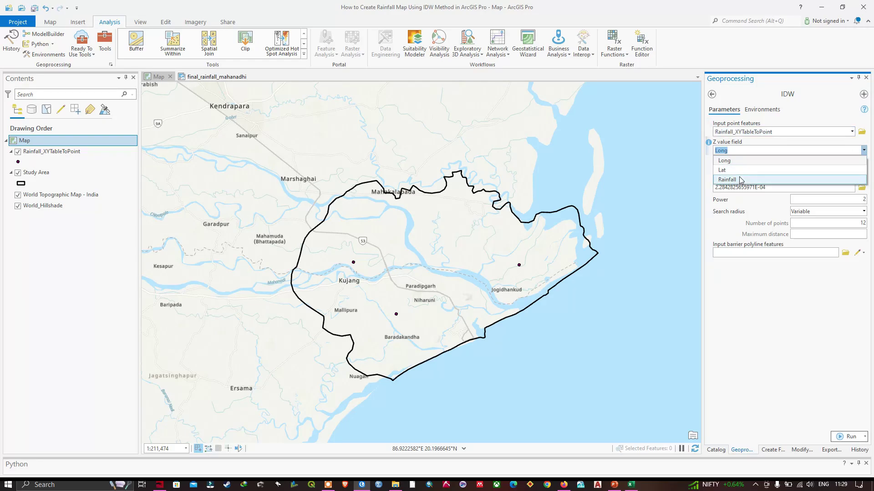
pyautogui.click(740, 180)
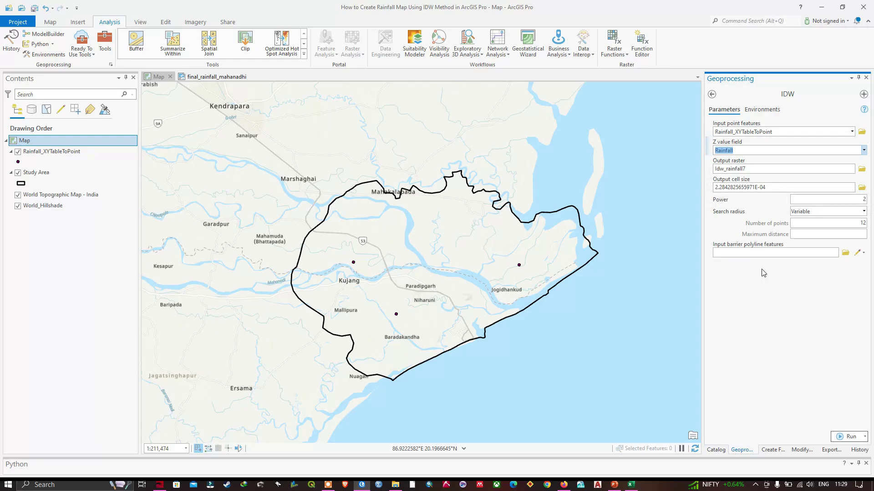
# Set the IDW environments' output coordinate system, processing extent and mask all to Study Area
pyautogui.click(768, 111)
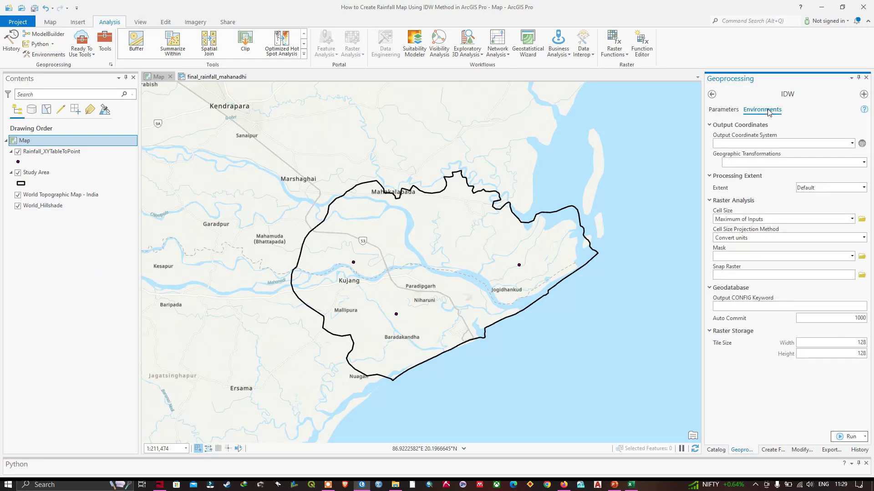
pyautogui.click(852, 144)
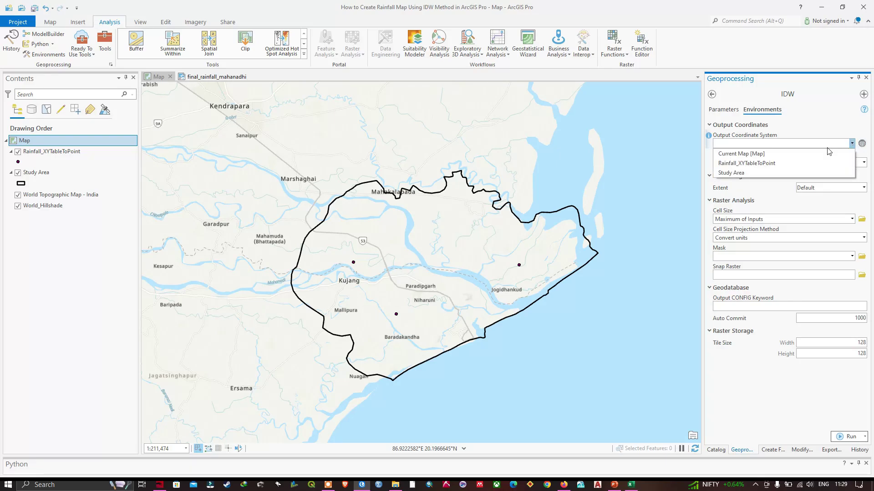
pyautogui.click(741, 174)
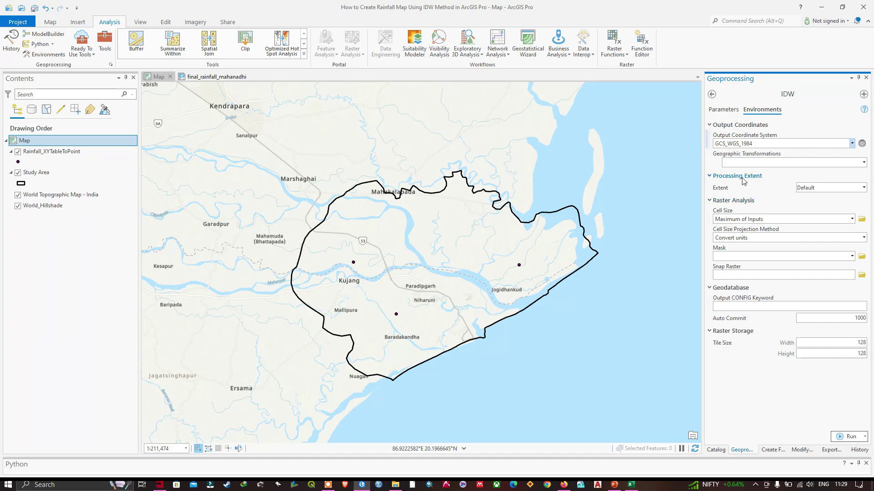
pyautogui.click(864, 188)
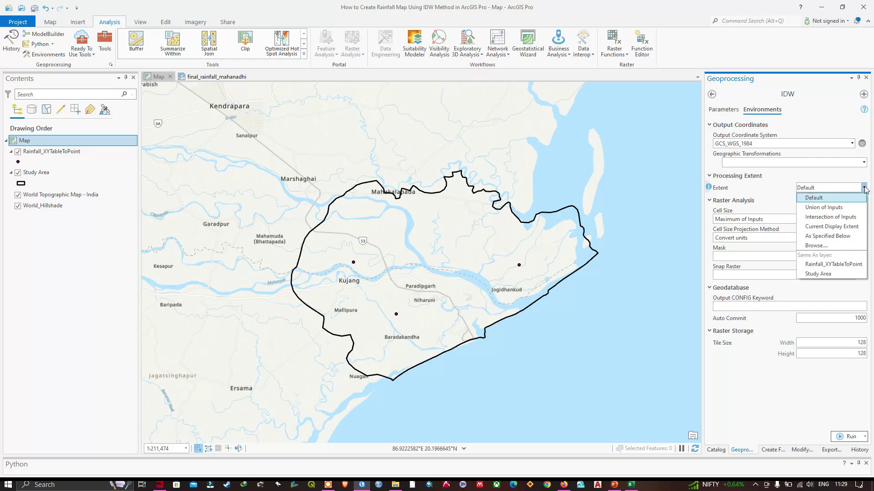
pyautogui.click(818, 274)
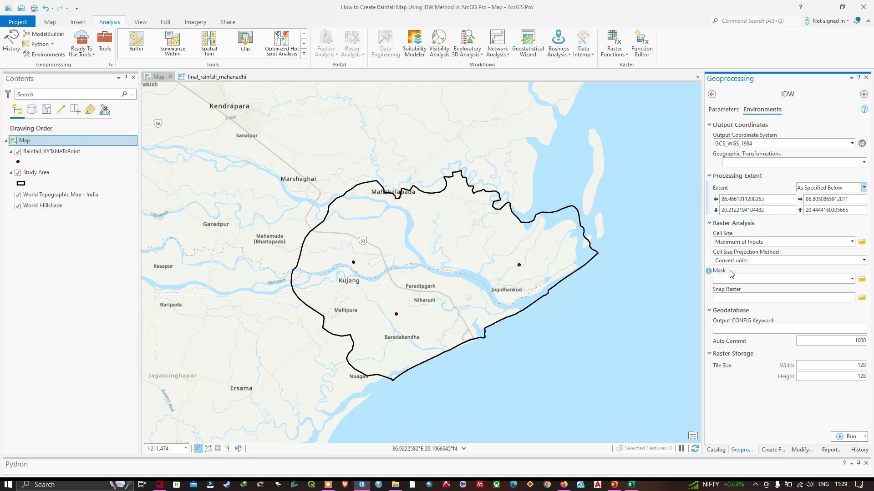
pyautogui.click(851, 280)
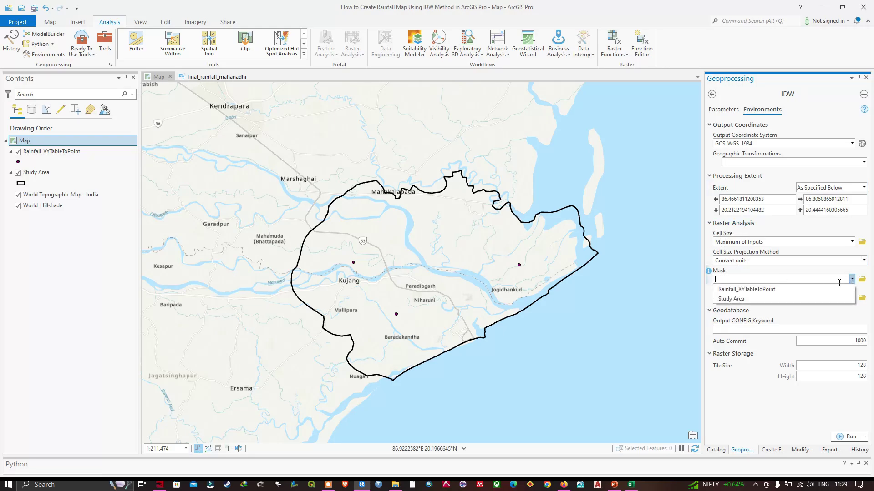
pyautogui.click(738, 299)
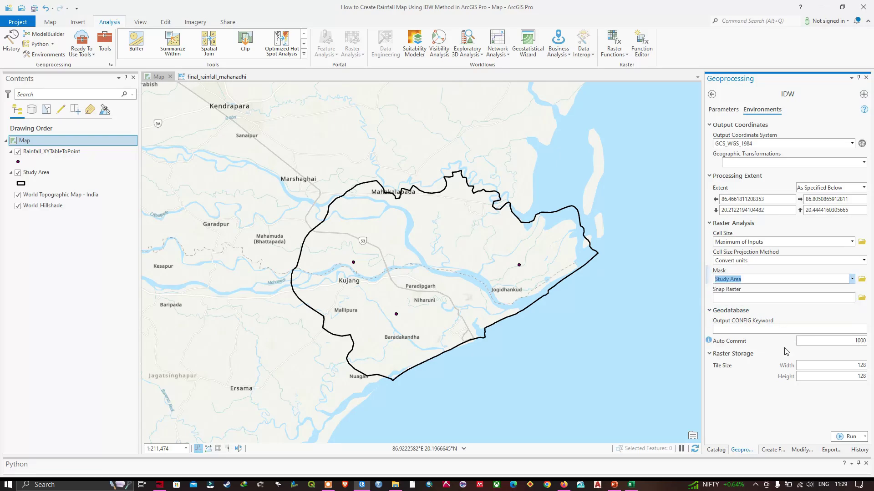
# Run IDW to create the clipped Idw_rainfall7 raster, then return to the toolboxes list
pyautogui.click(850, 437)
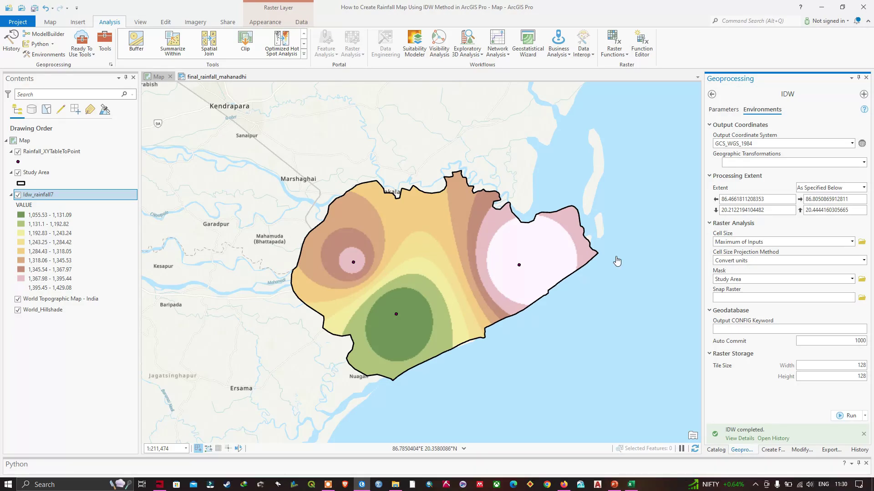
pyautogui.click(863, 434)
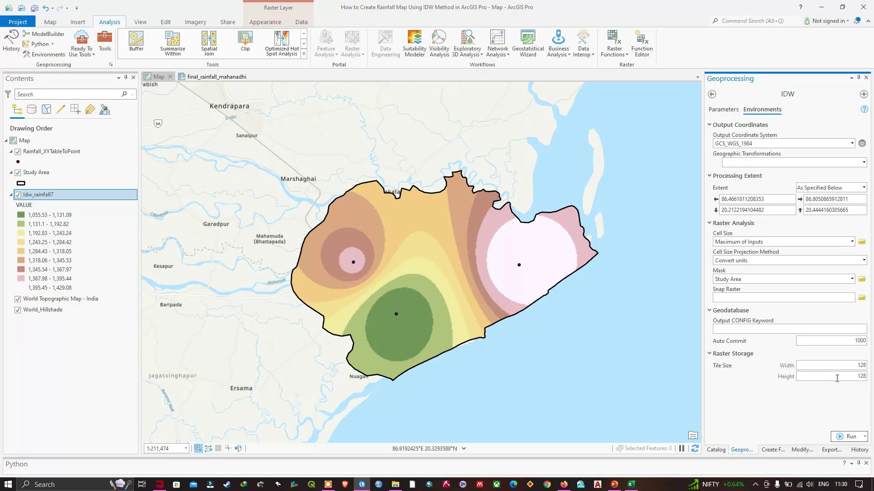
pyautogui.click(720, 109)
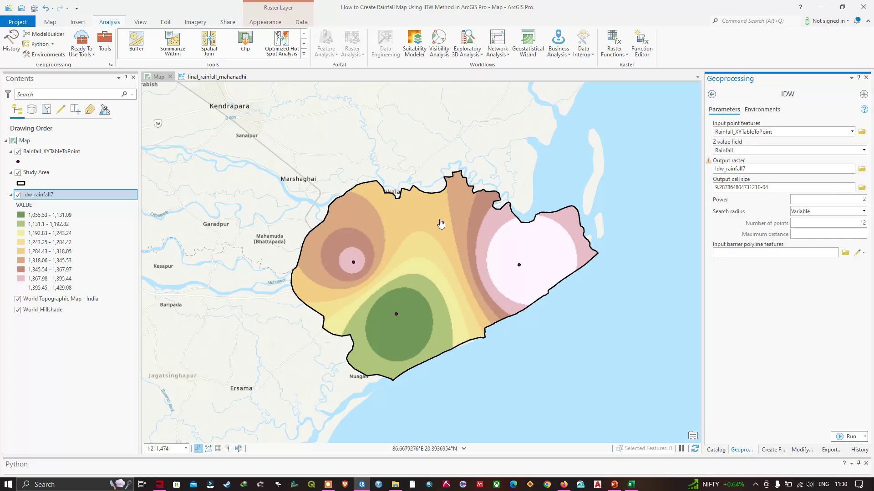
pyautogui.click(712, 94)
pyautogui.click(406, 222)
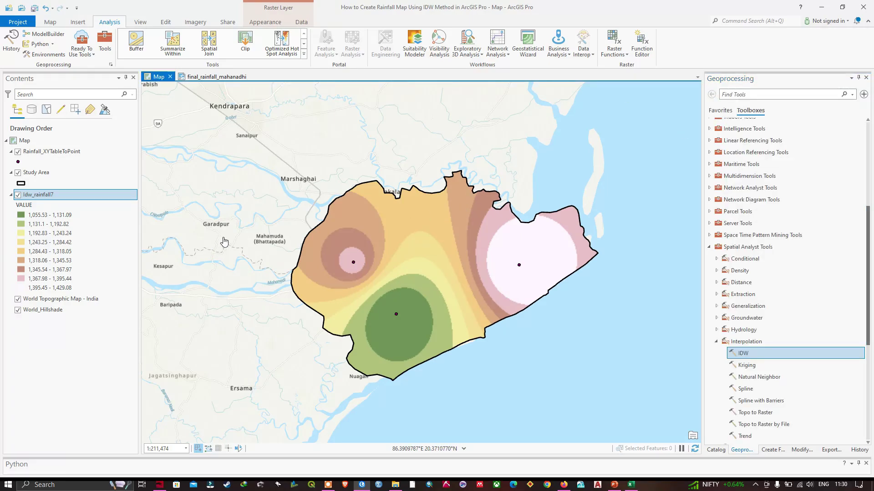
# Change Idw_rainfall7's symbology from 9 to 5 classes
pyautogui.rightClick(46, 196)
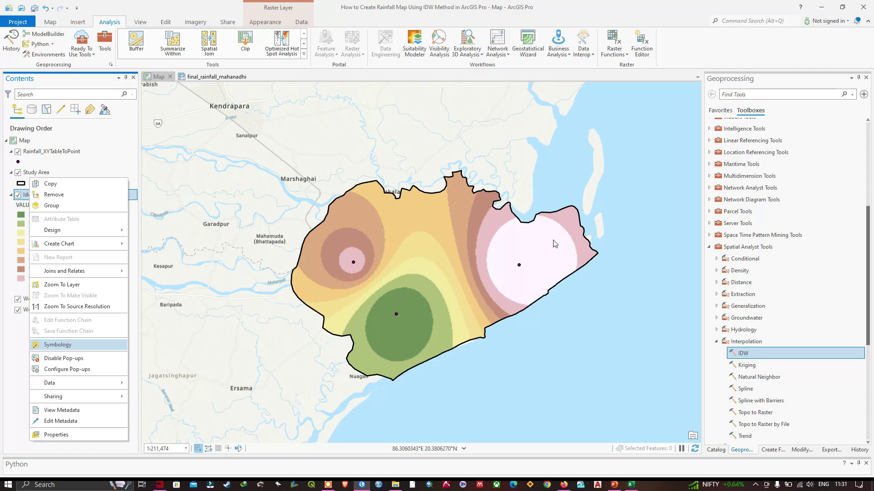
pyautogui.press('Return')
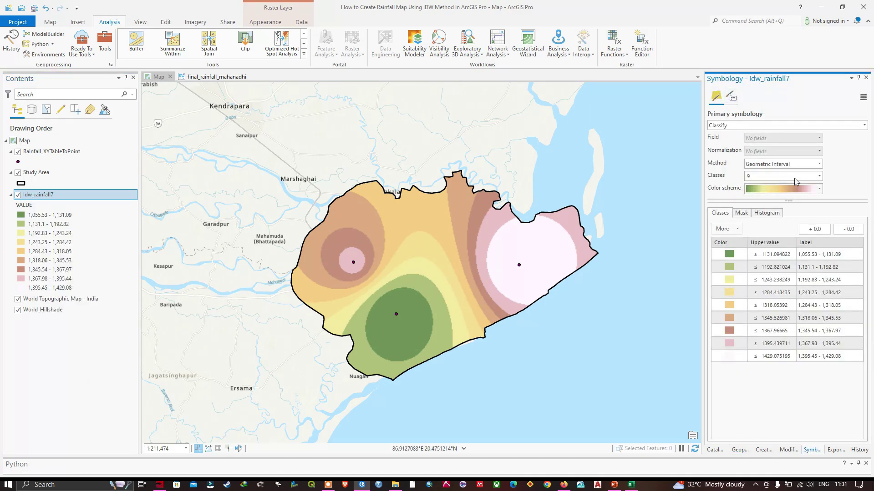
pyautogui.click(822, 178)
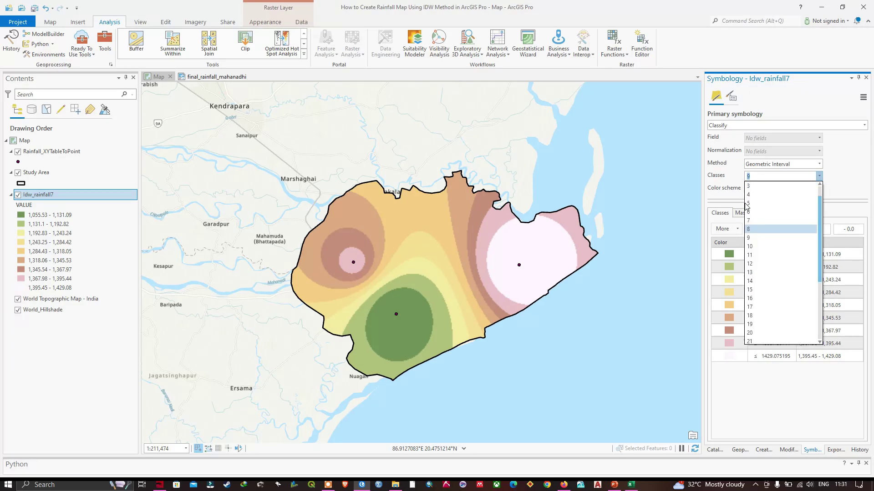
pyautogui.click(775, 204)
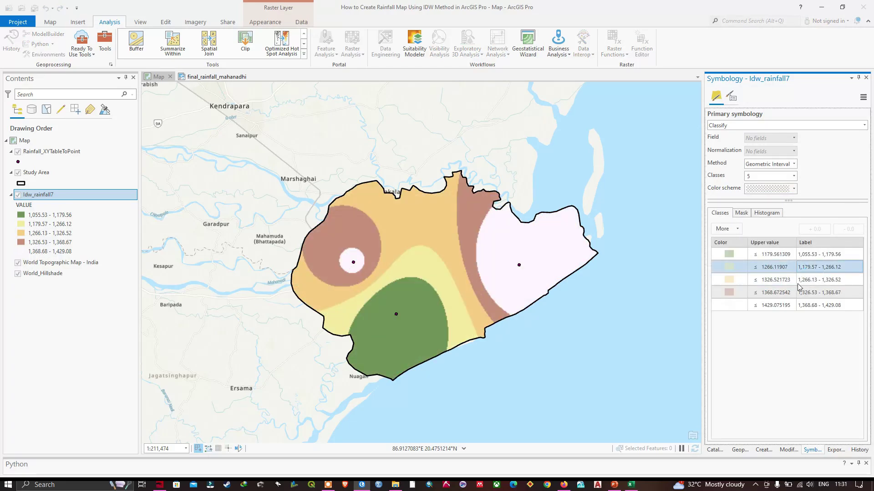
# Apply Bathymetry #4, then swap to a lighter blue colour ramp for Idw_rainfall7
pyautogui.click(820, 192)
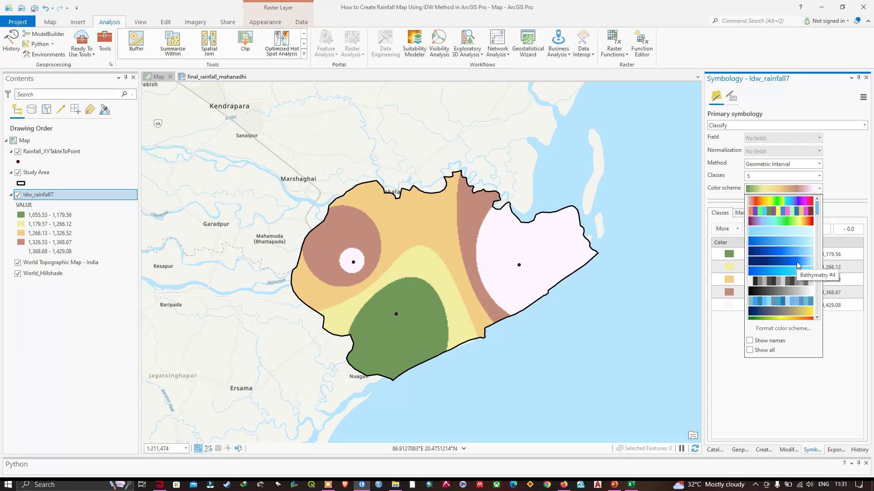
pyautogui.click(793, 260)
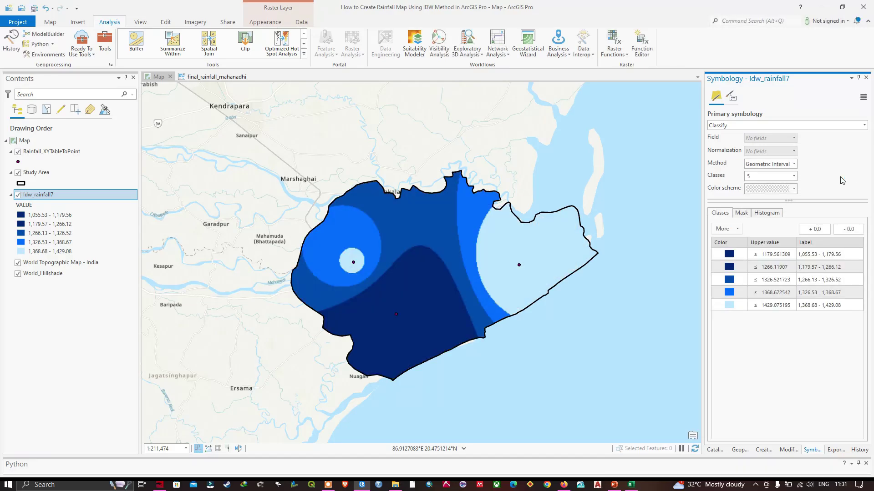
pyautogui.click(819, 189)
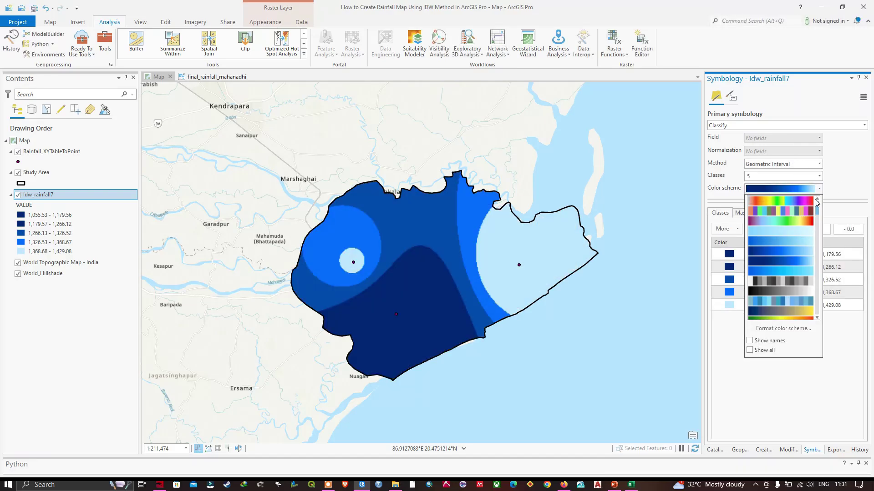
pyautogui.click(796, 272)
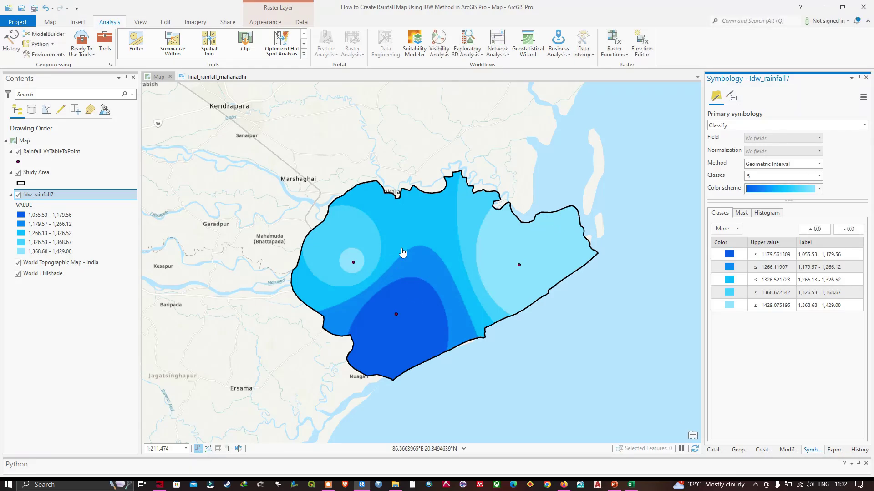
# Zoom in on the study area to view the five blue rainfall classes
pyautogui.scroll(2, 476, 294)
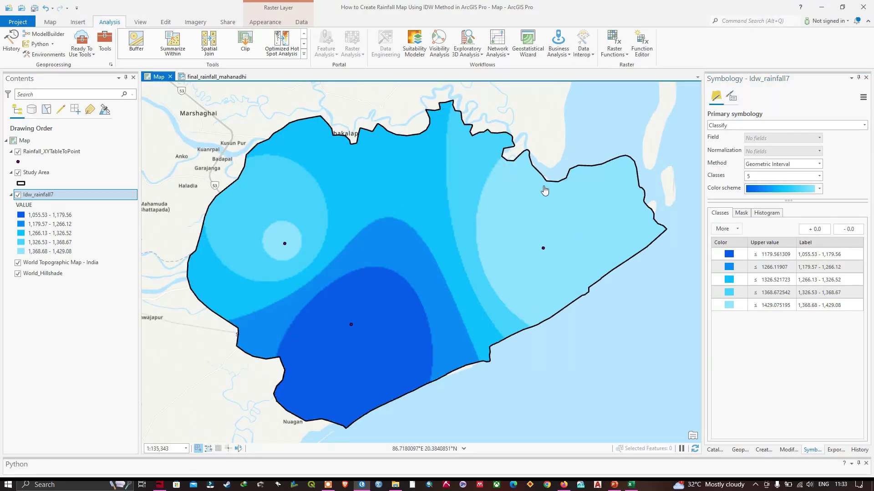